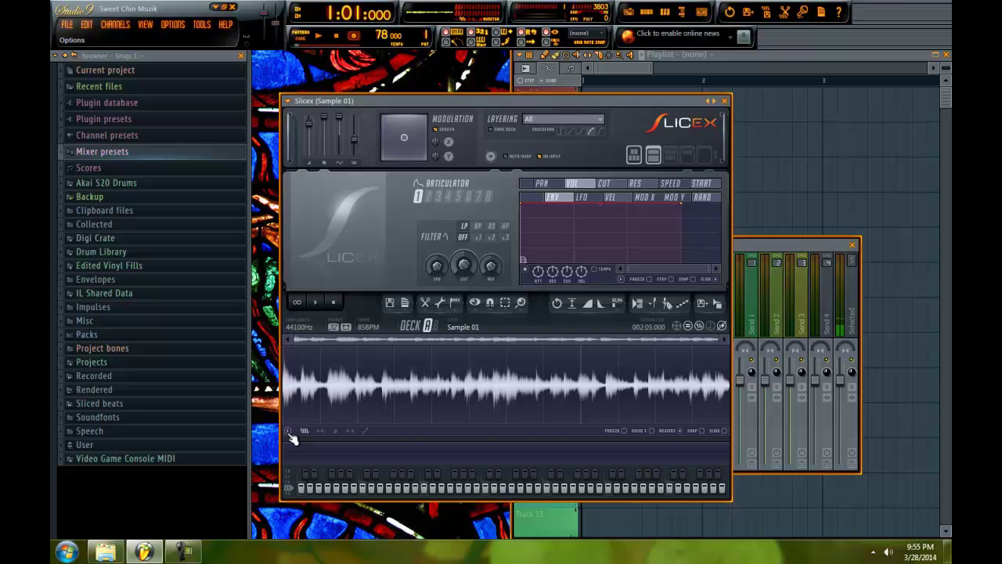
# Auto-slice the sample with sharp sensitivity, then re-slice it at small grid lines.
pyautogui.click(289, 431)
pyautogui.moveTo(315, 469)
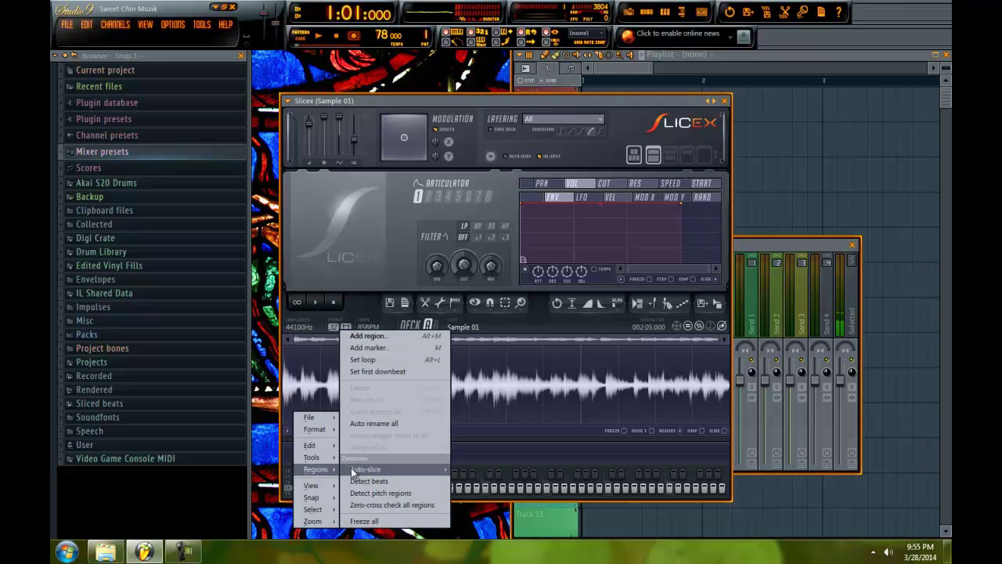
pyautogui.moveTo(352, 469)
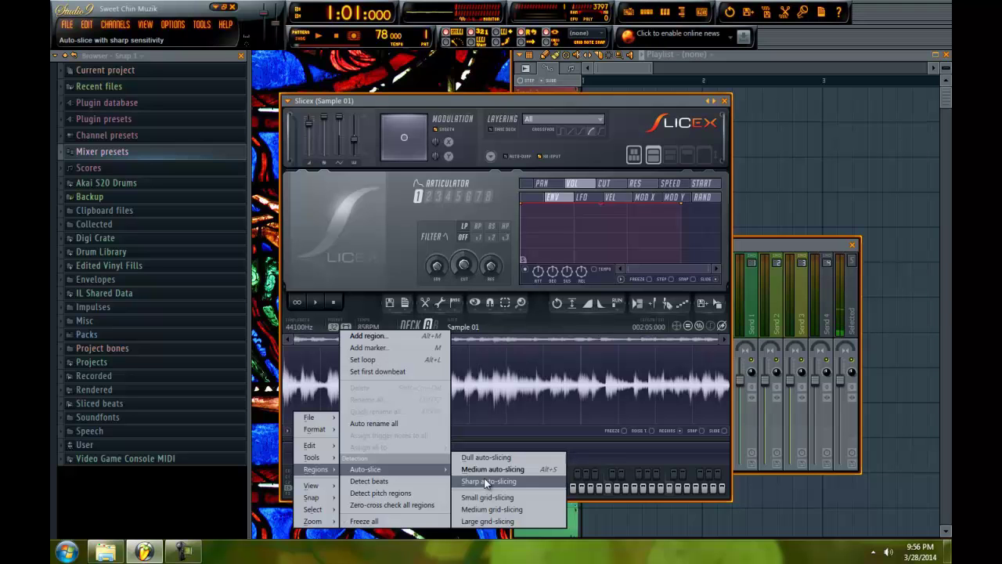
pyautogui.click(485, 482)
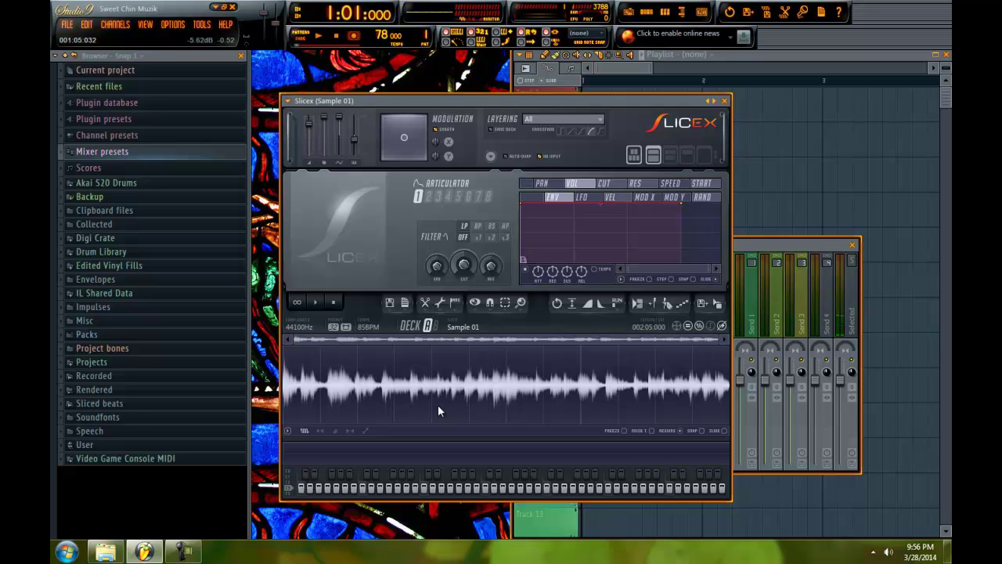
pyautogui.click(286, 429)
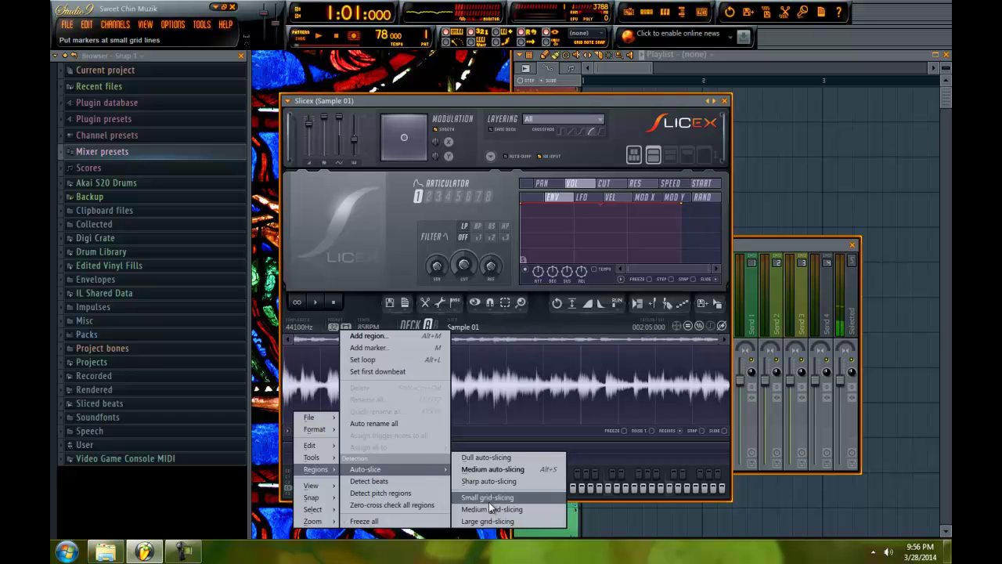
pyautogui.click(488, 519)
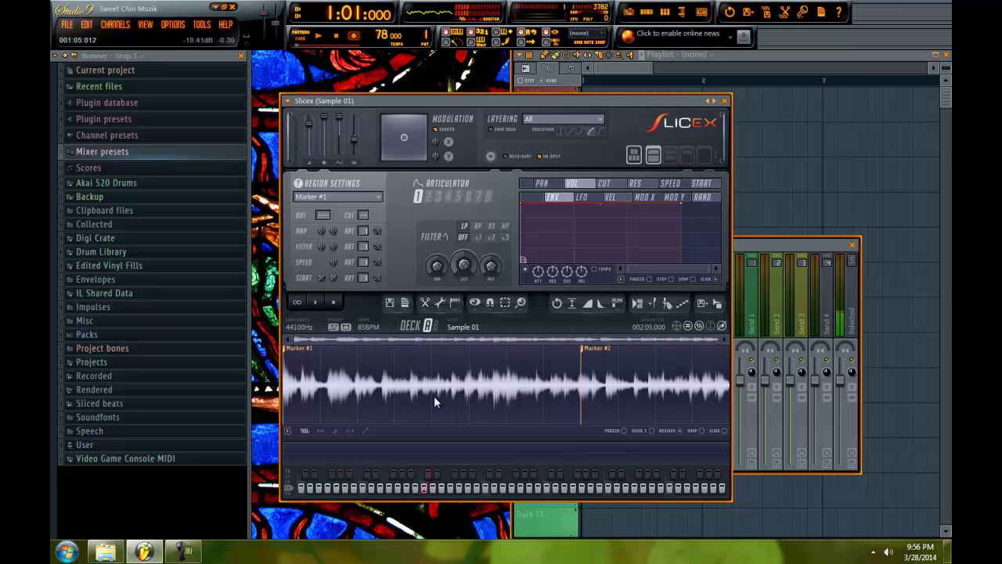
# Delete the markers and re-slice the sample into 12 evenly spaced medium grid slices.
pyautogui.click(288, 431)
pyautogui.click(386, 388)
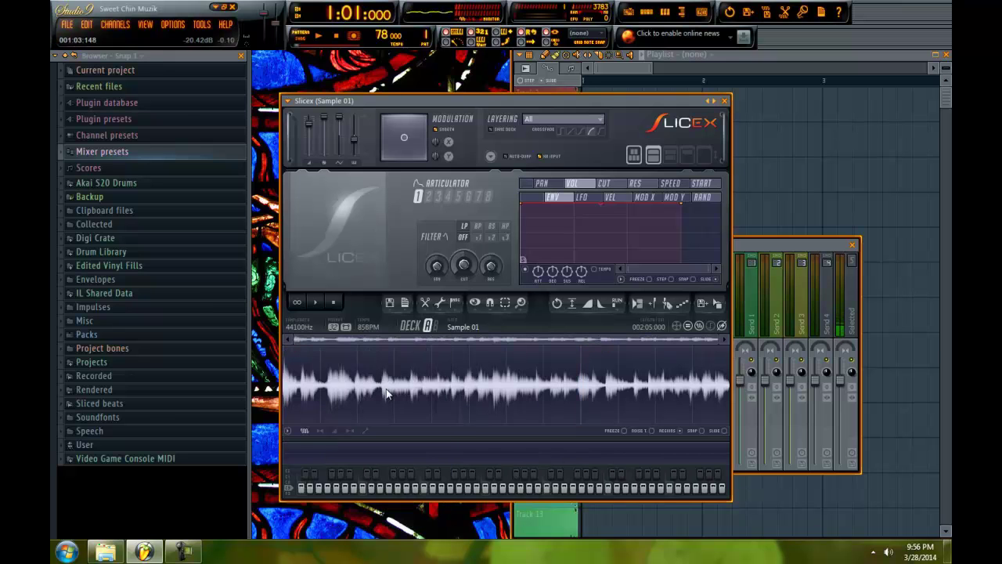
pyautogui.click(288, 430)
pyautogui.moveTo(313, 470)
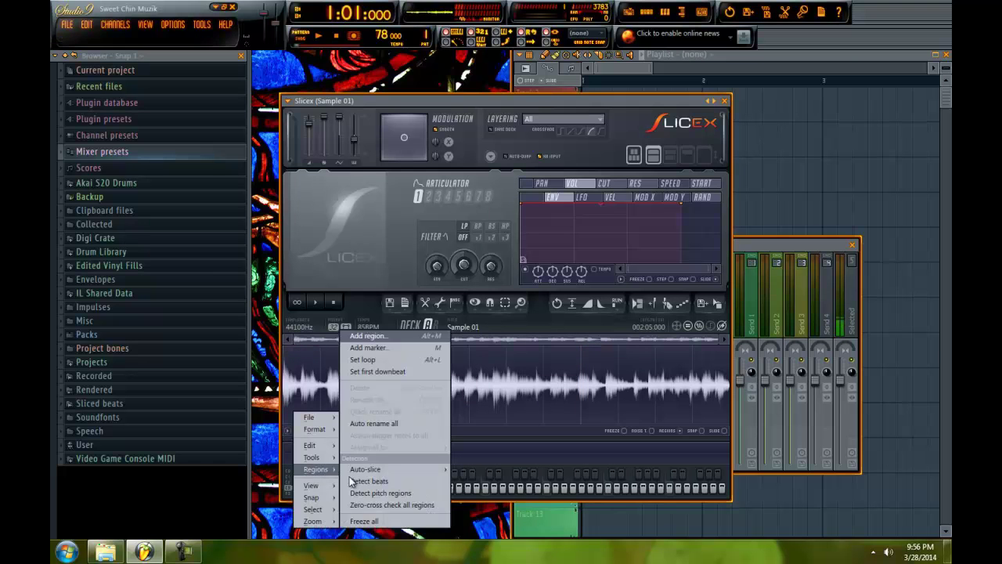
pyautogui.click(483, 511)
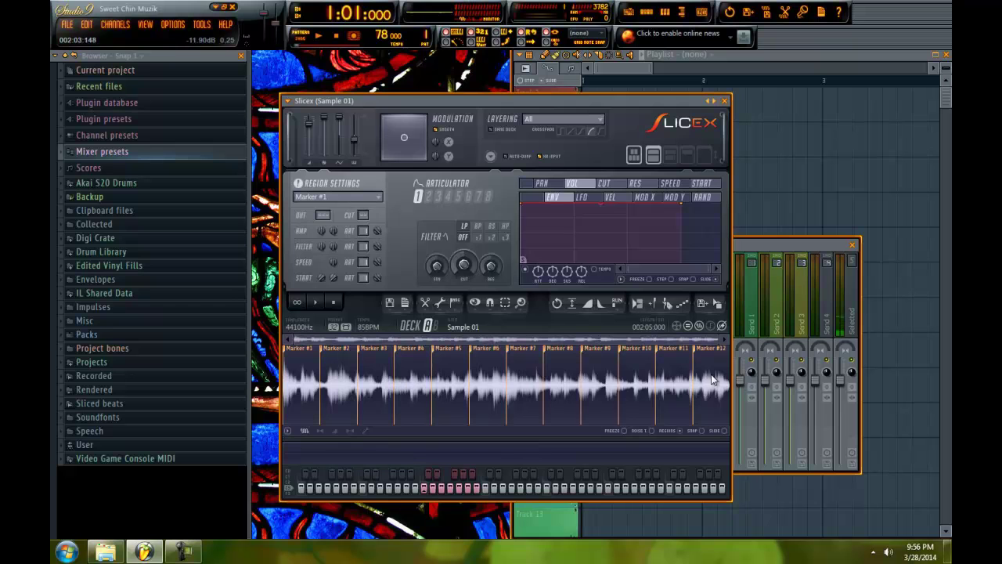
pyautogui.click(288, 430)
# Delete the slice markers and re-slice the sample at small grid lines.
pyautogui.moveTo(313, 468)
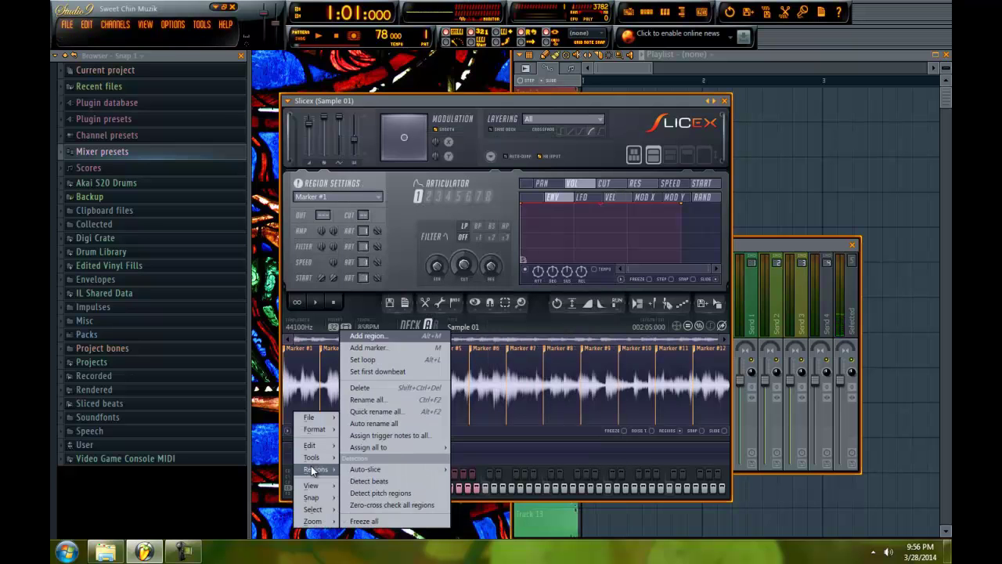
pyautogui.click(359, 387)
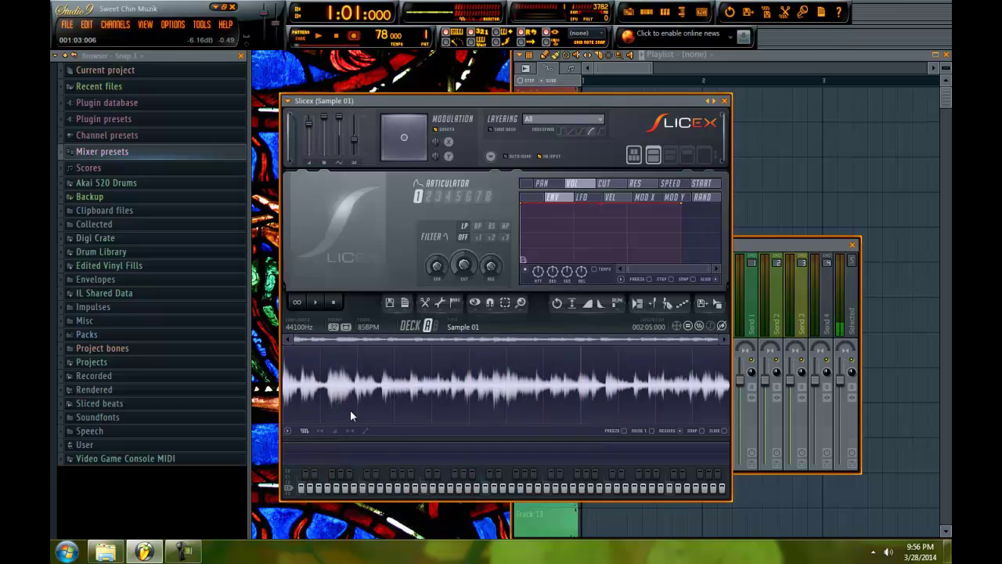
pyautogui.click(287, 430)
pyautogui.moveTo(309, 469)
pyautogui.moveTo(368, 473)
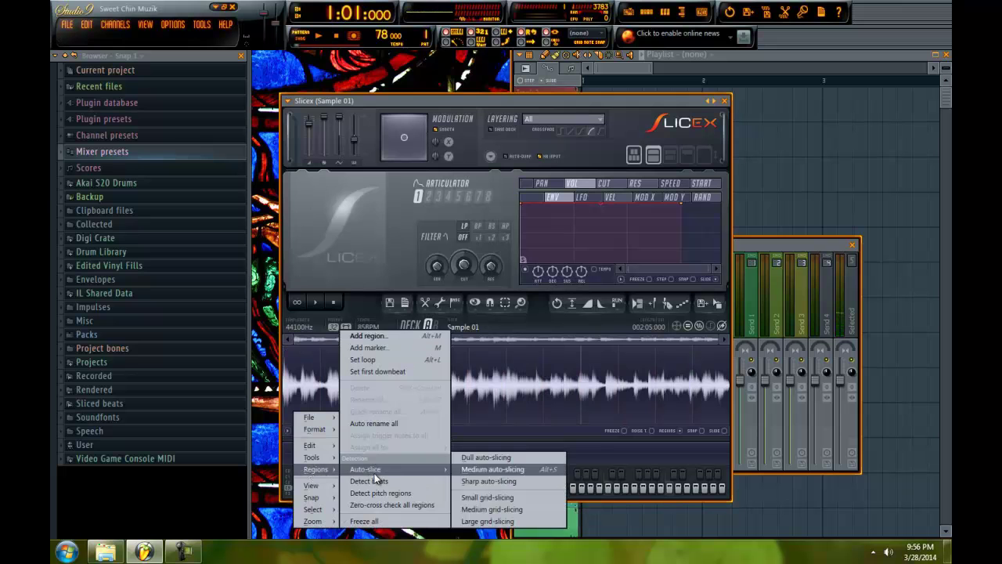
pyautogui.click(494, 498)
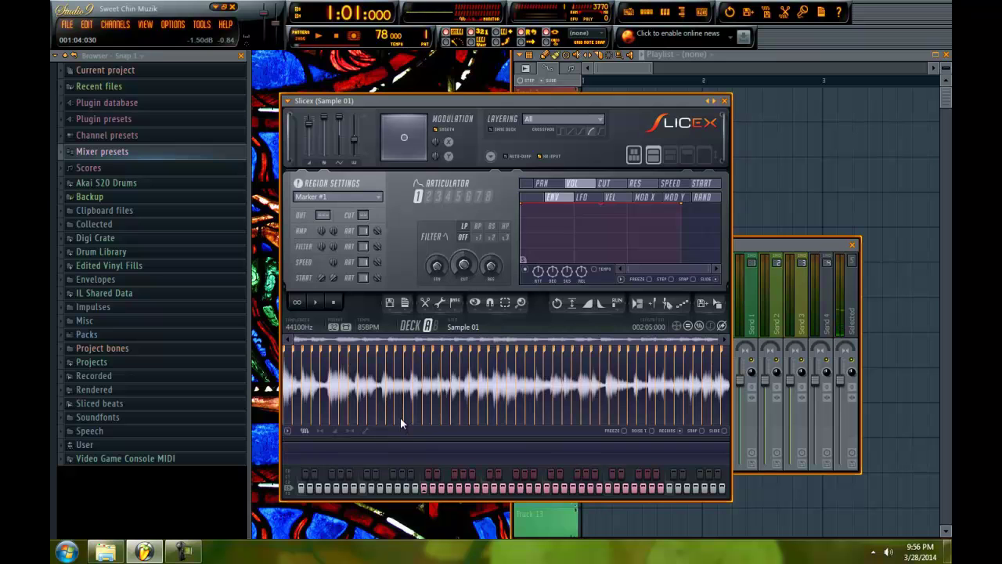
# Delete all slice markers again, leaving the 85 BPM waveform unsliced.
pyautogui.click(288, 430)
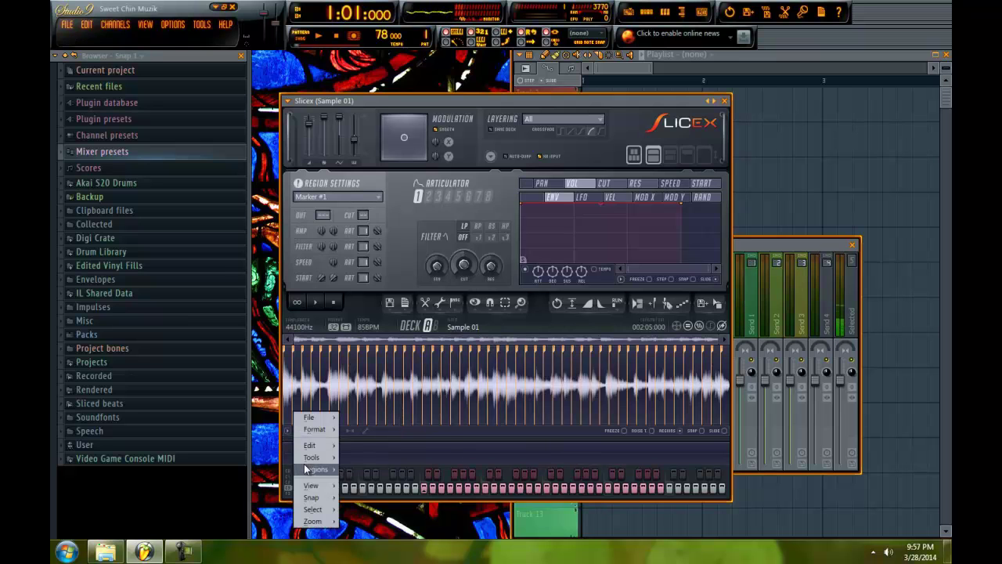
pyautogui.moveTo(305, 468)
pyautogui.moveTo(356, 472)
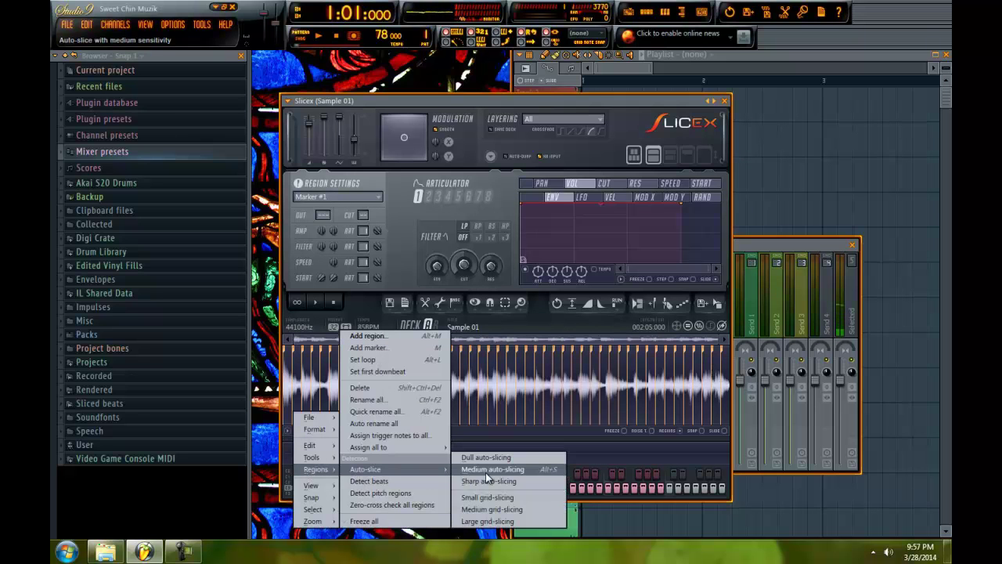
pyautogui.click(373, 387)
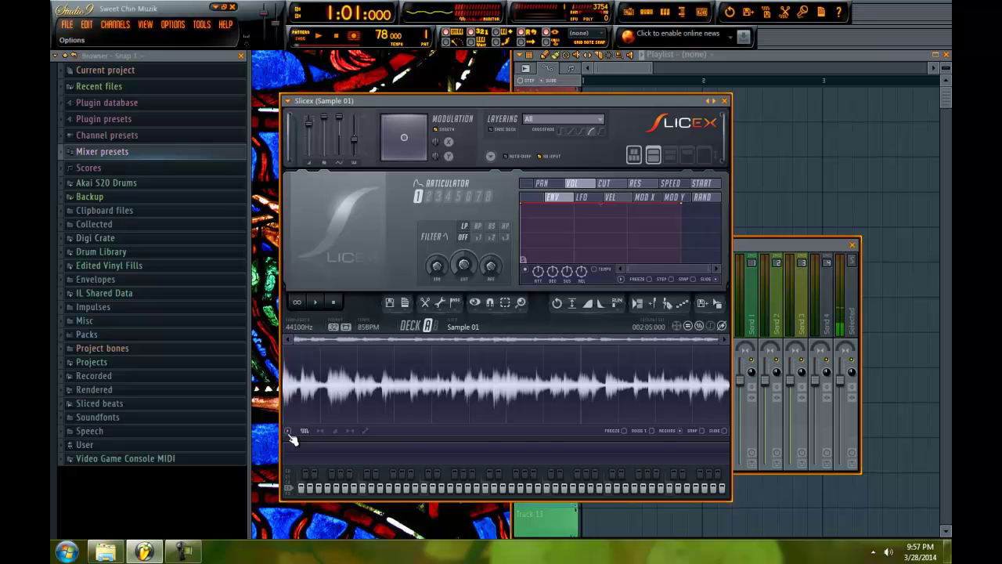
# Load the Sustaining preset from Slicex's plugin options preset list.
pyautogui.click(286, 100)
pyautogui.moveTo(305, 135)
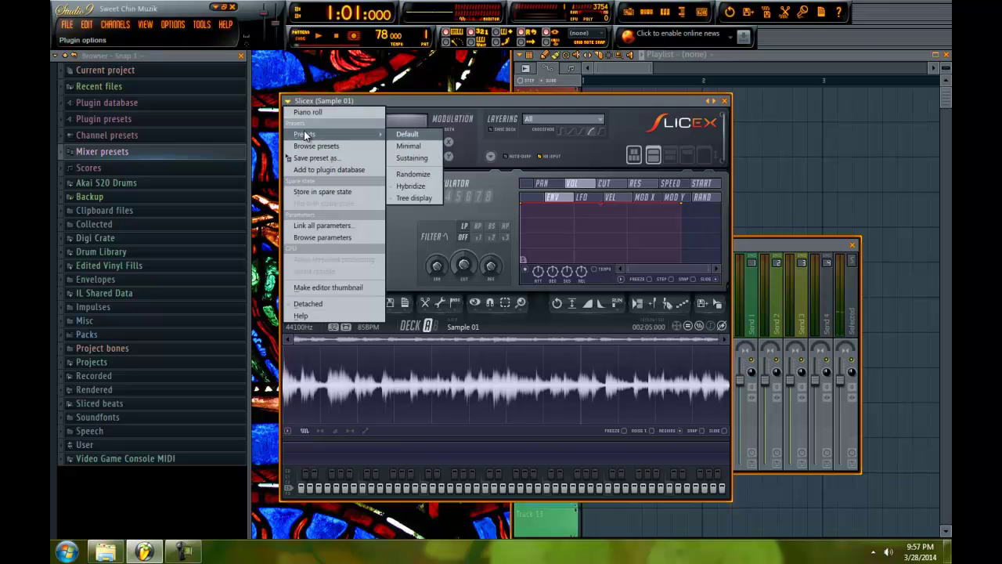
pyautogui.click(420, 157)
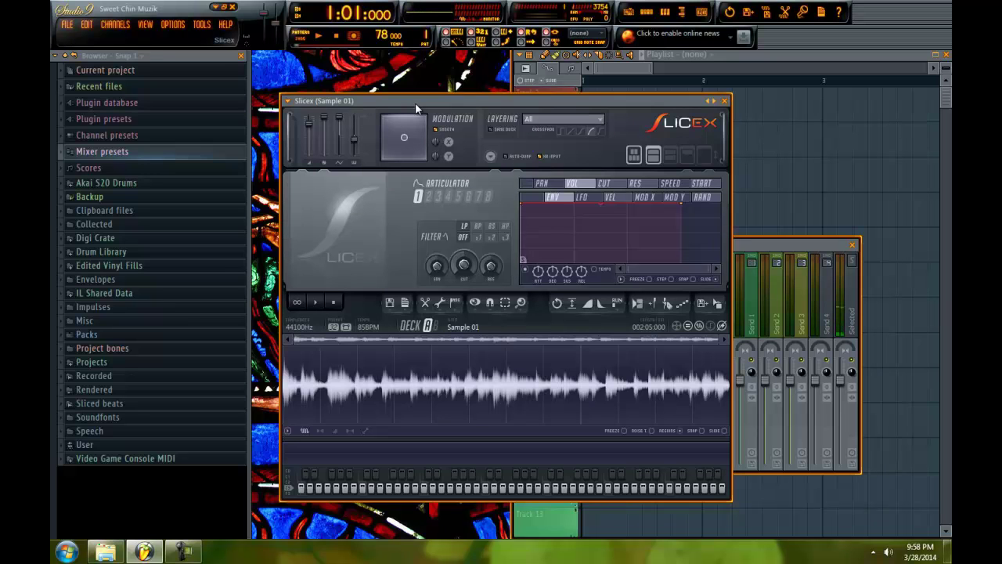
pyautogui.click(288, 101)
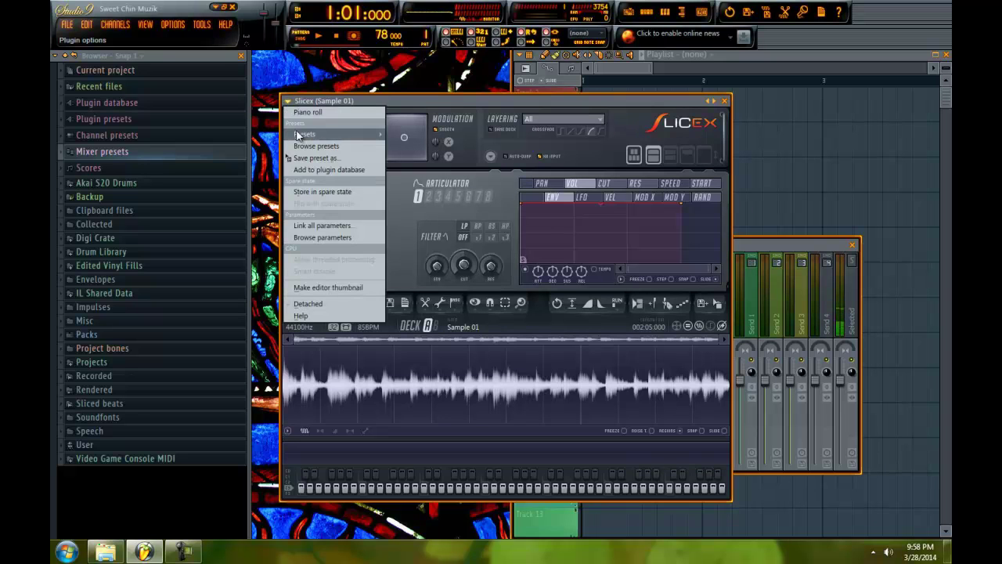
pyautogui.click(408, 106)
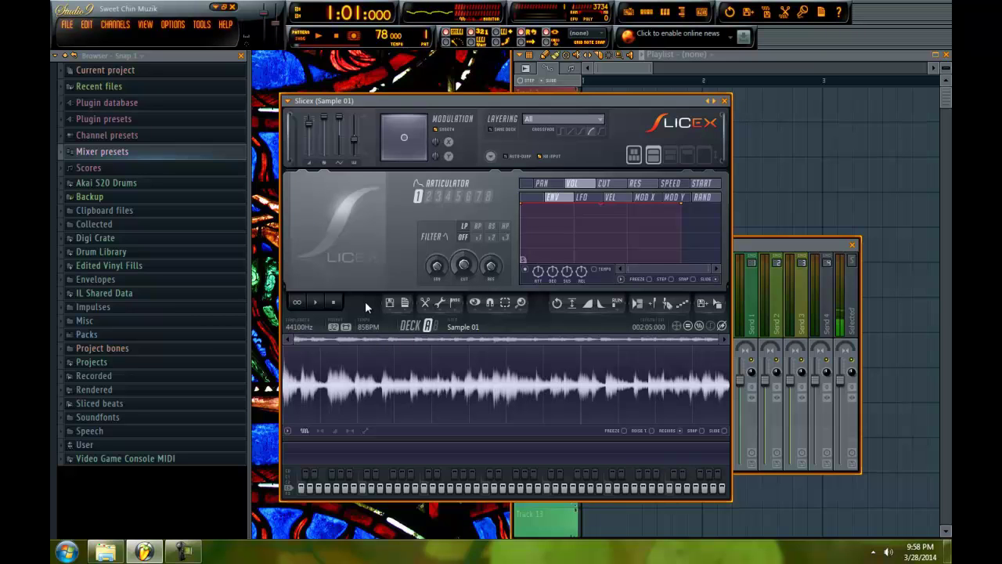
# Run the User Auto Chop script to cut the sample into 16 slices, then play slices 4 and 5.
pyautogui.click(289, 431)
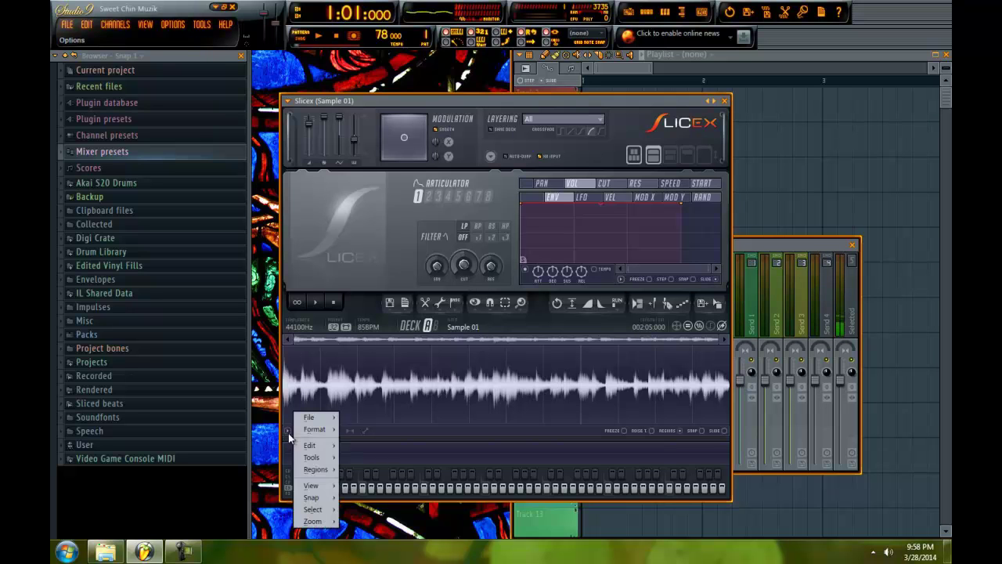
pyautogui.moveTo(313, 457)
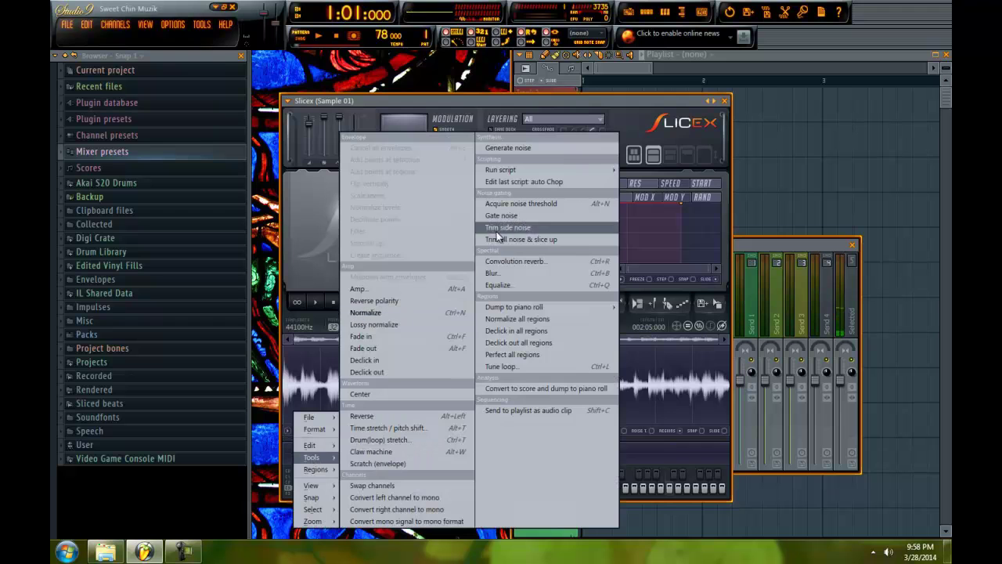
pyautogui.moveTo(518, 173)
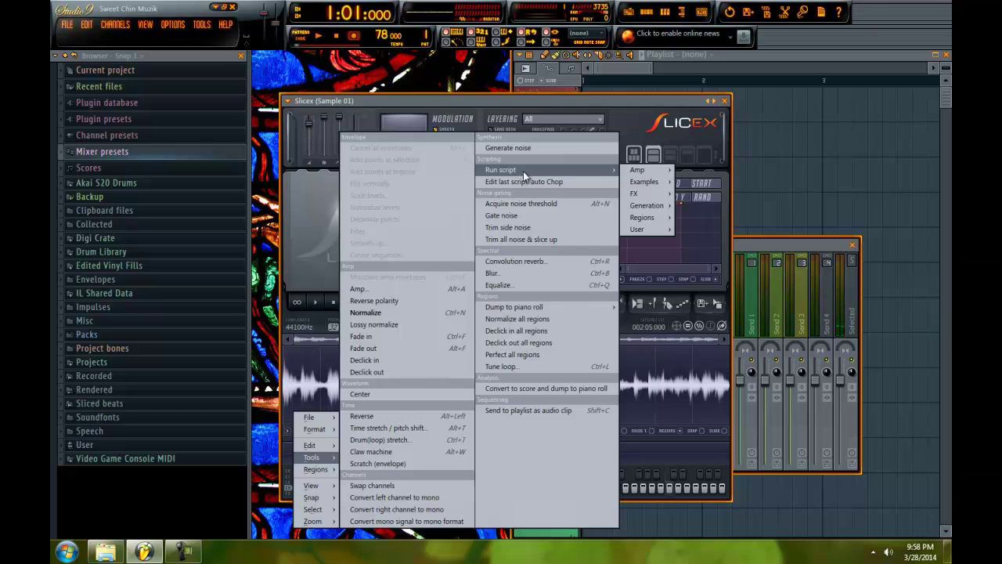
pyautogui.moveTo(642, 228)
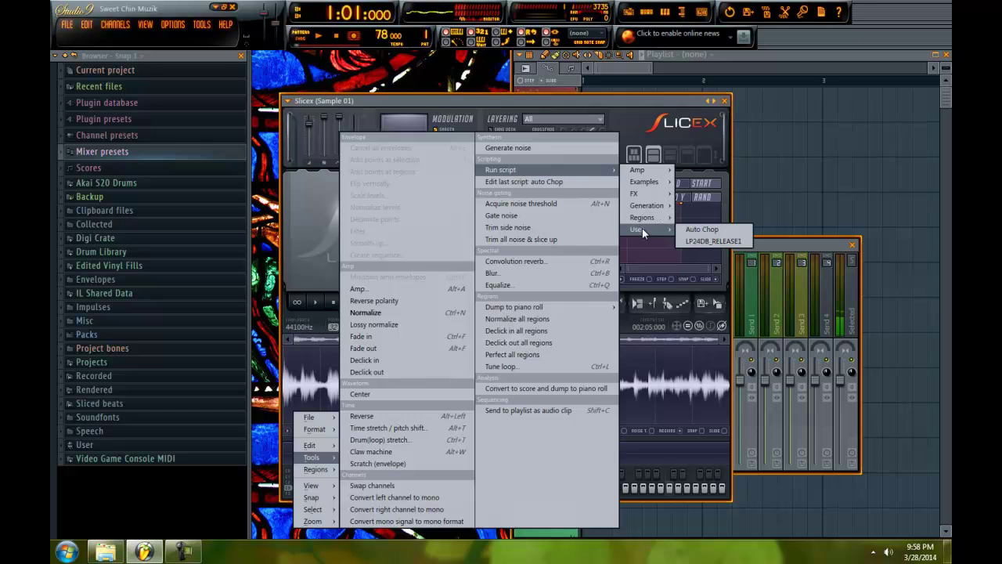
pyautogui.click(701, 230)
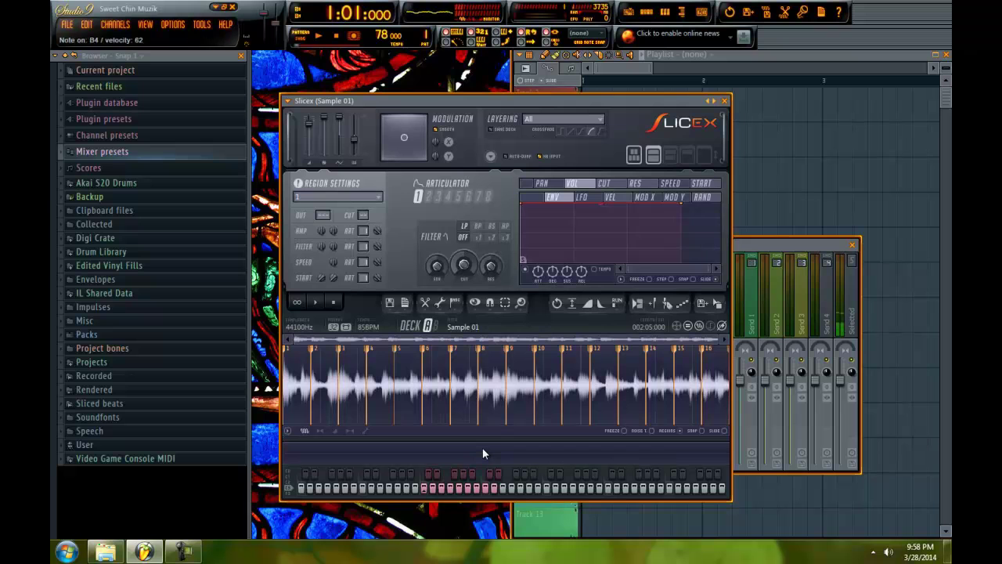
pyautogui.press('3')
pyautogui.press('e')
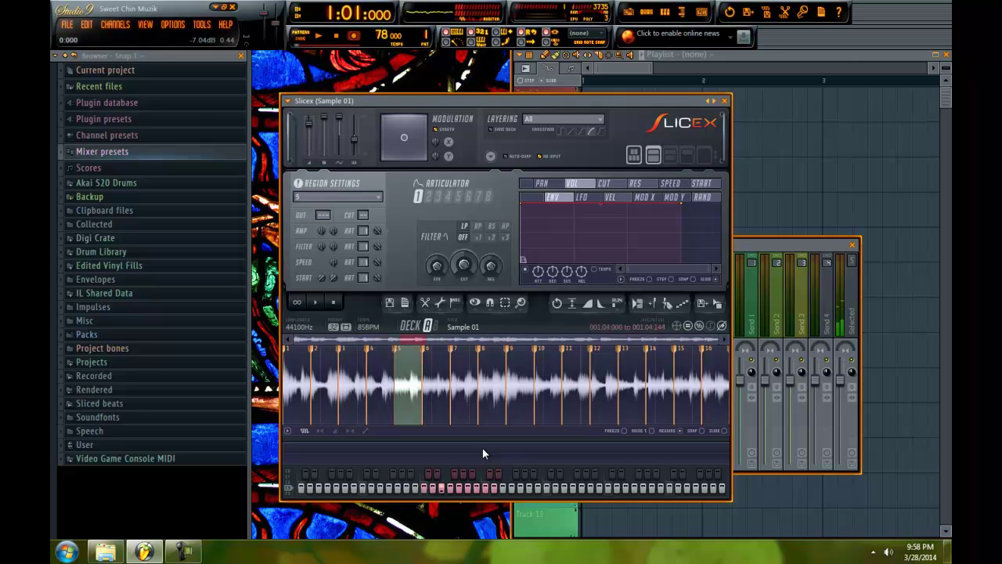
# Audition slice 3 and the full 16-slice sample, then bring up the waveform editing menu.
pyautogui.rightClick(358, 142)
pyautogui.click(374, 141)
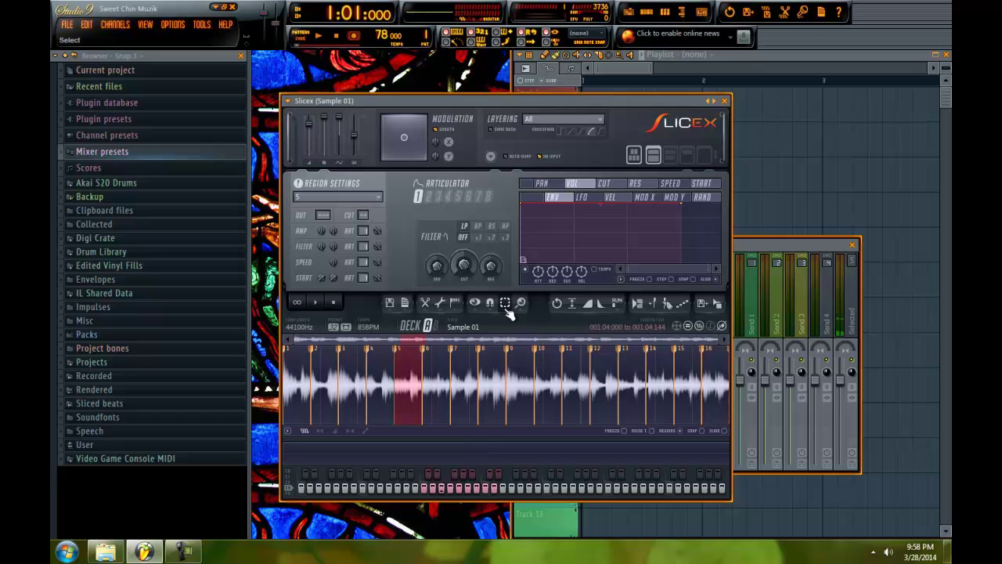
pyautogui.press('w')
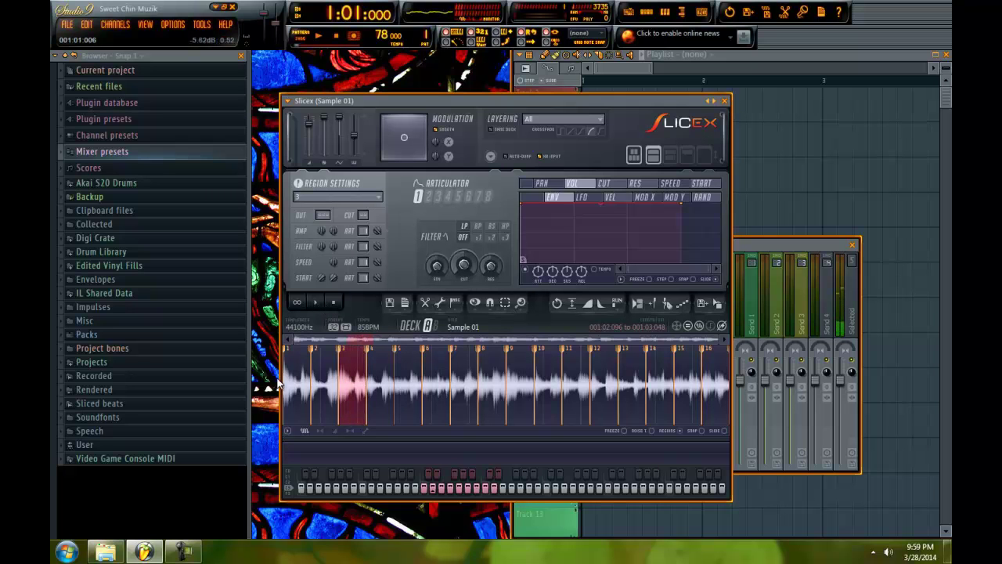
pyautogui.click(317, 305)
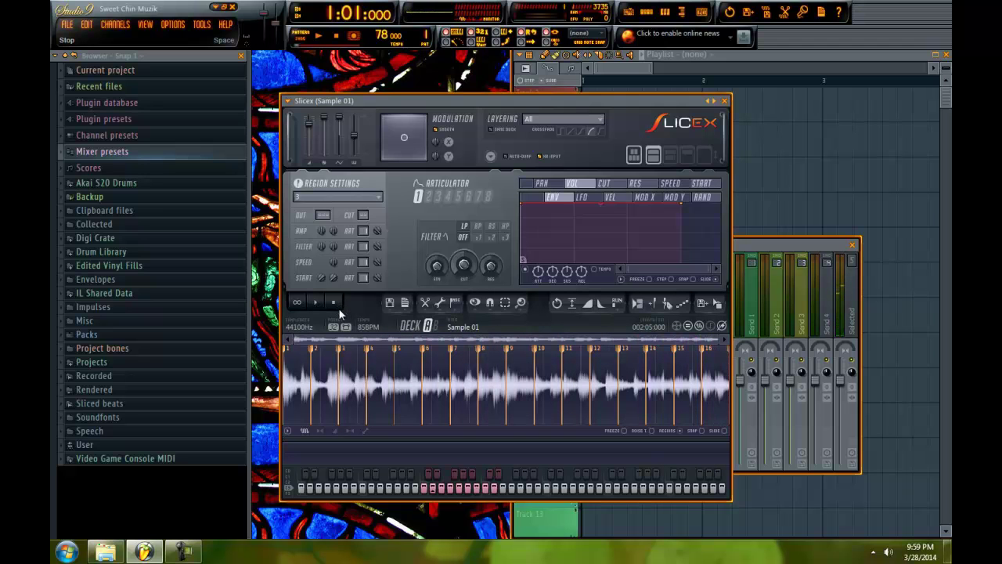
pyautogui.click(289, 432)
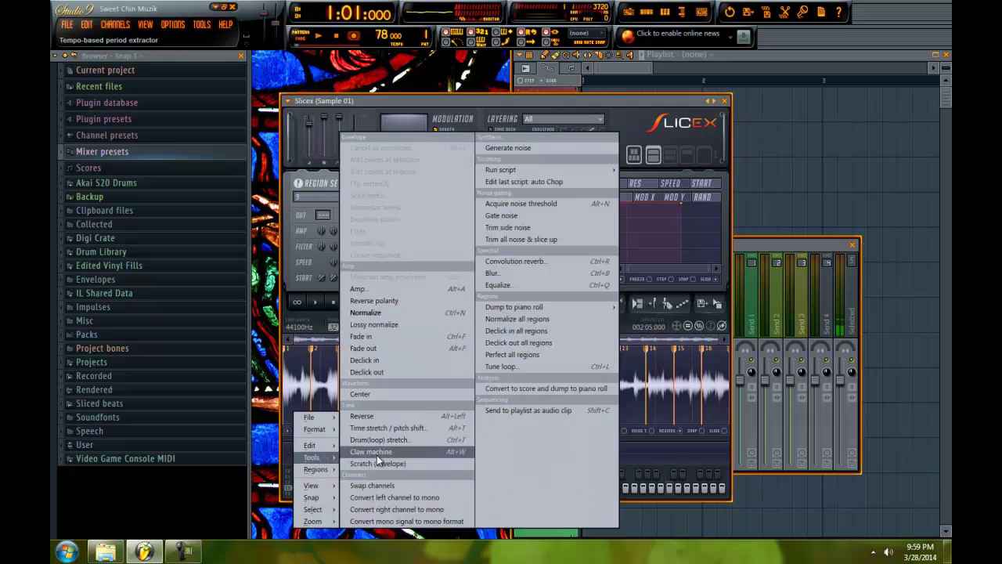
# Apply Perfect all regions to declick the 16 slices, then play a slice back.
pyautogui.click(544, 354)
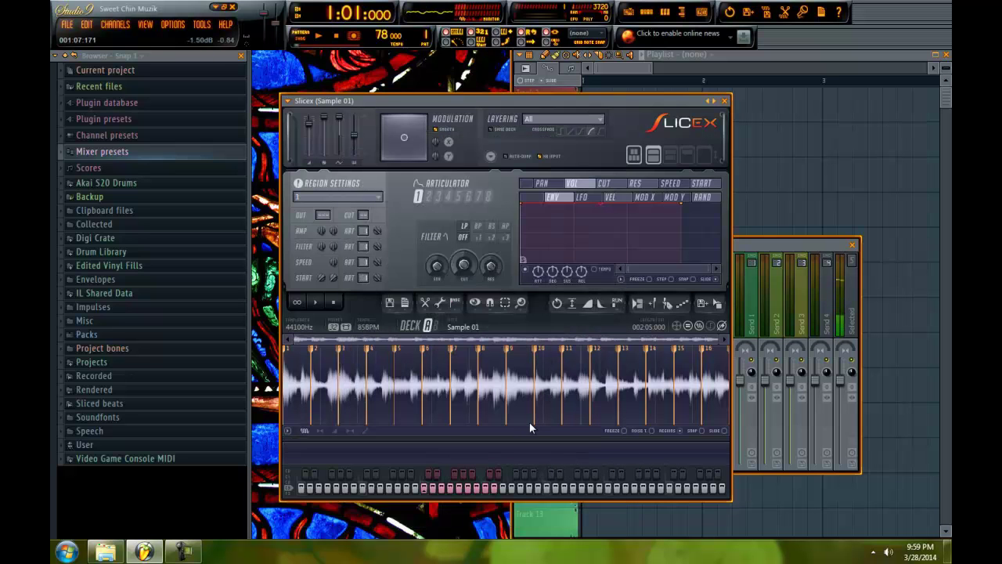
pyautogui.click(459, 358)
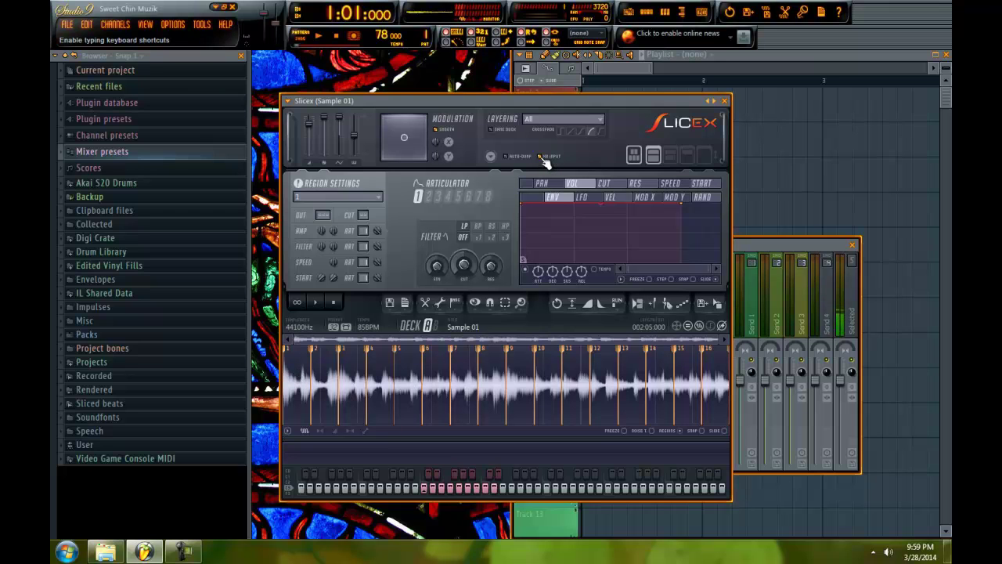
# Set CUT group 1 on slice 1, then step through slices 2 to 16 assigning the same group.
pyautogui.click(297, 379)
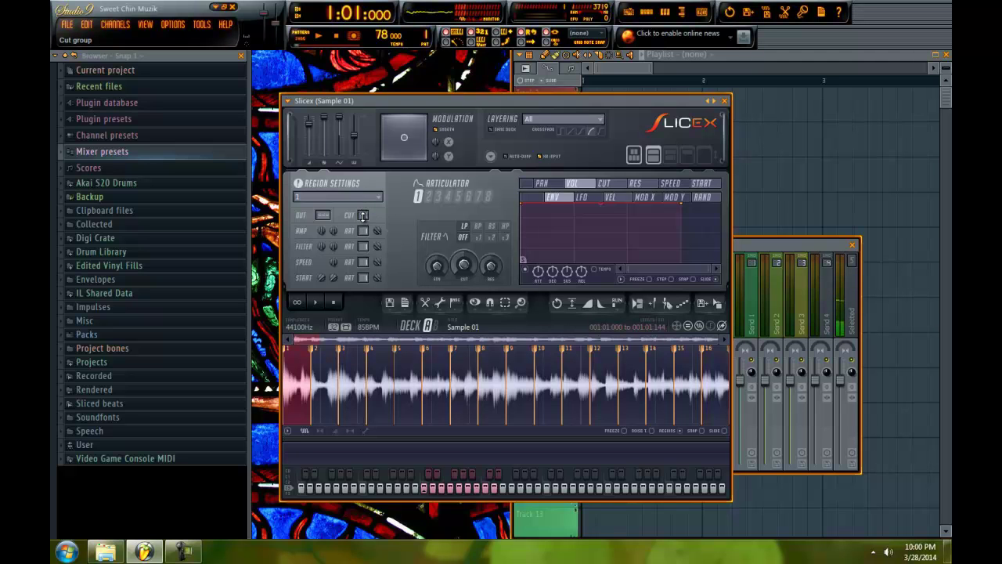
pyautogui.press('2')
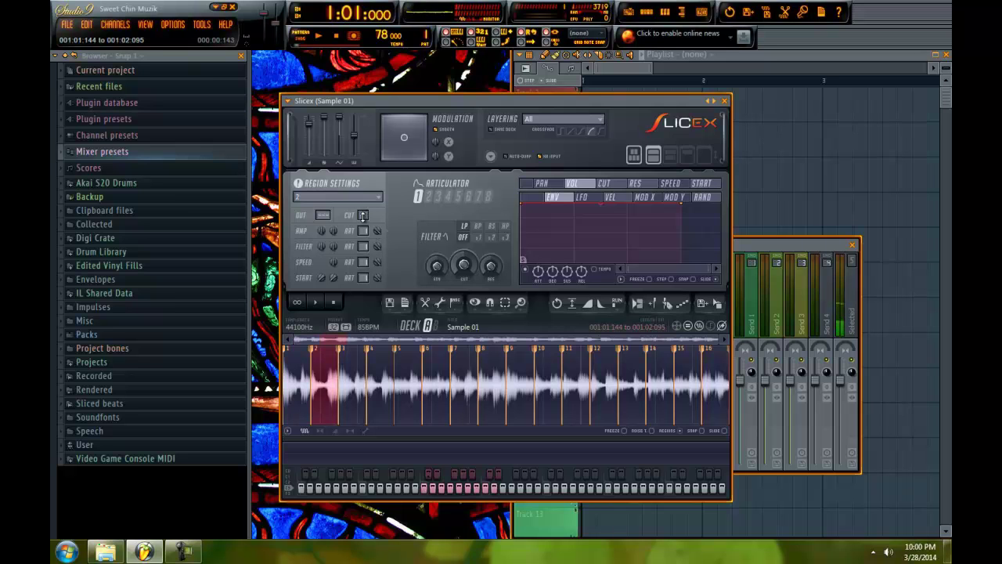
pyautogui.press('3')
pyautogui.press('4')
pyautogui.press('5')
pyautogui.press('6')
pyautogui.press('7')
pyautogui.press('8')
pyautogui.press('Right')
pyautogui.press('Right')
pyautogui.press('Right')
pyautogui.press('Right')
pyautogui.press('Right')
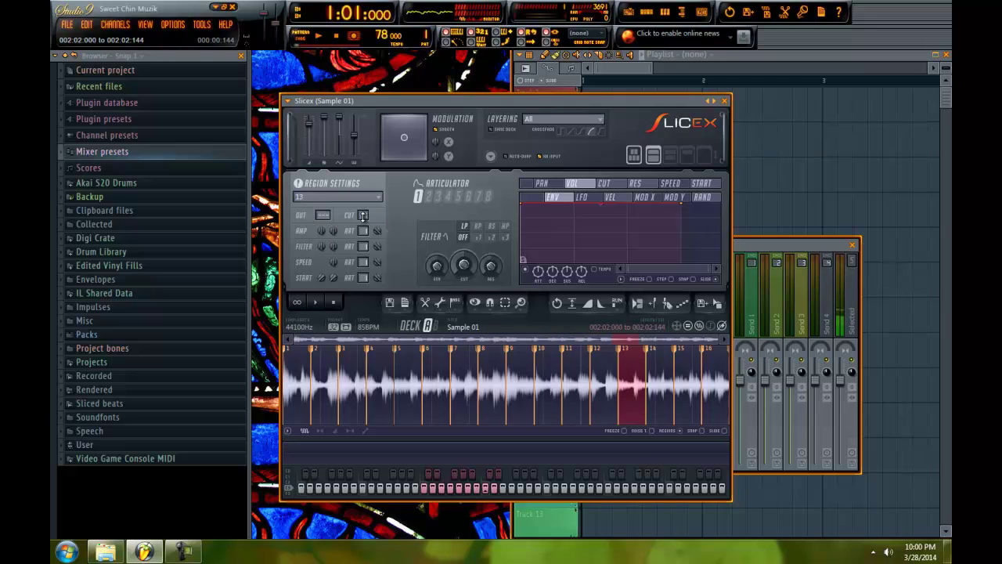
pyautogui.press('Right')
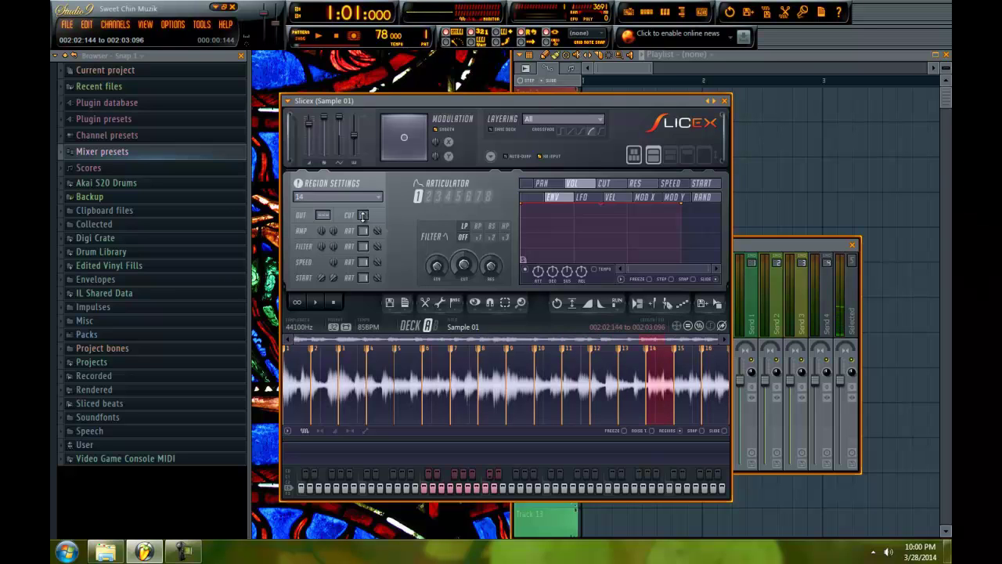
pyautogui.press('Right')
pyautogui.press('Right')
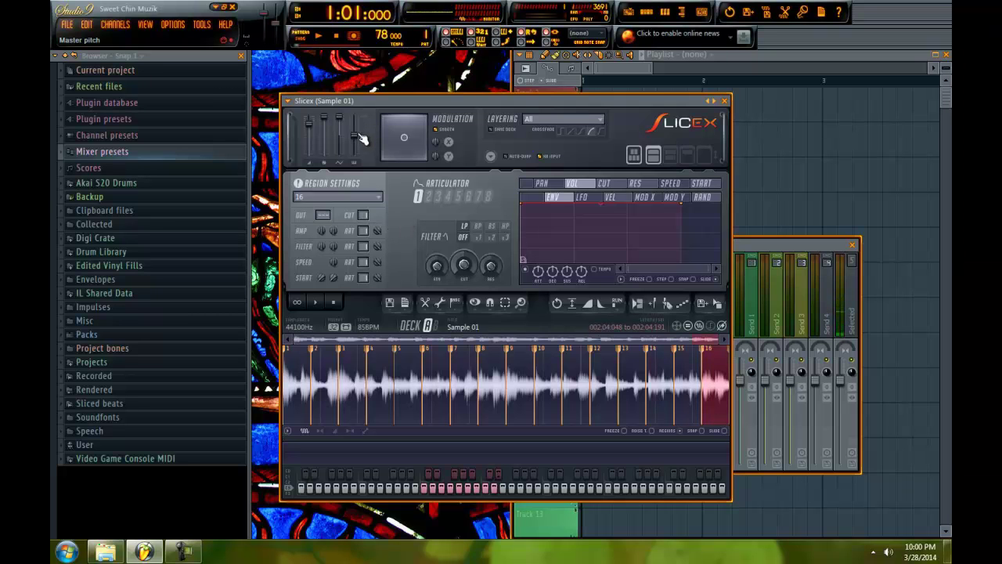
# Trigger slices 4, 6, 7 and 8, then slices 9, 10 and 11 as keyboard notes.
pyautogui.press('g')
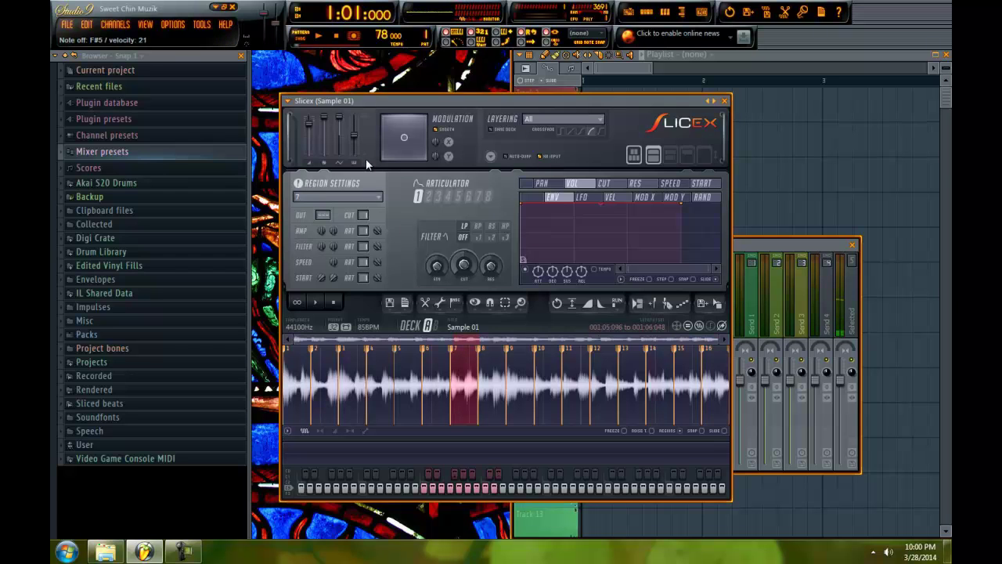
pyautogui.press('d')
pyautogui.press('v')
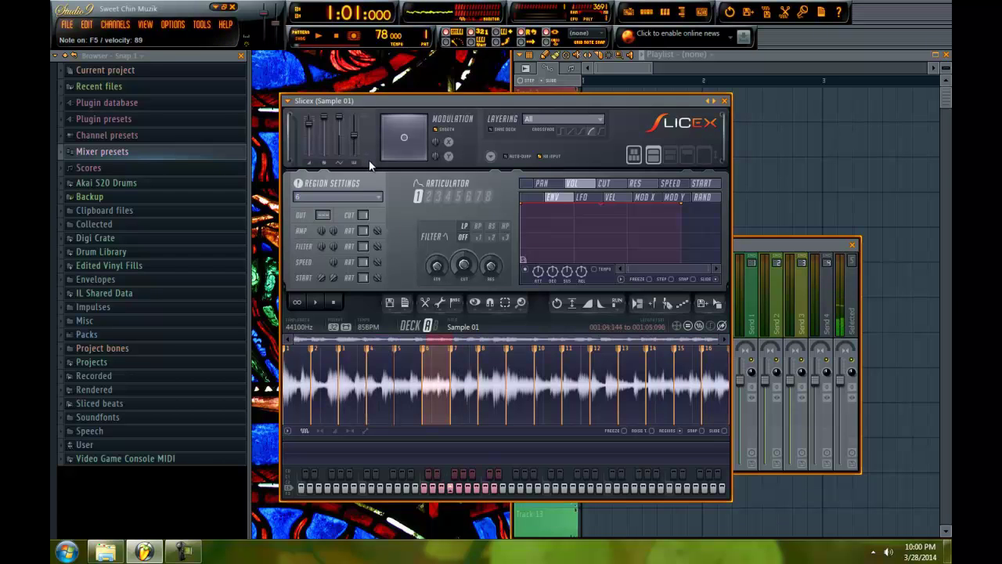
pyautogui.press('b')
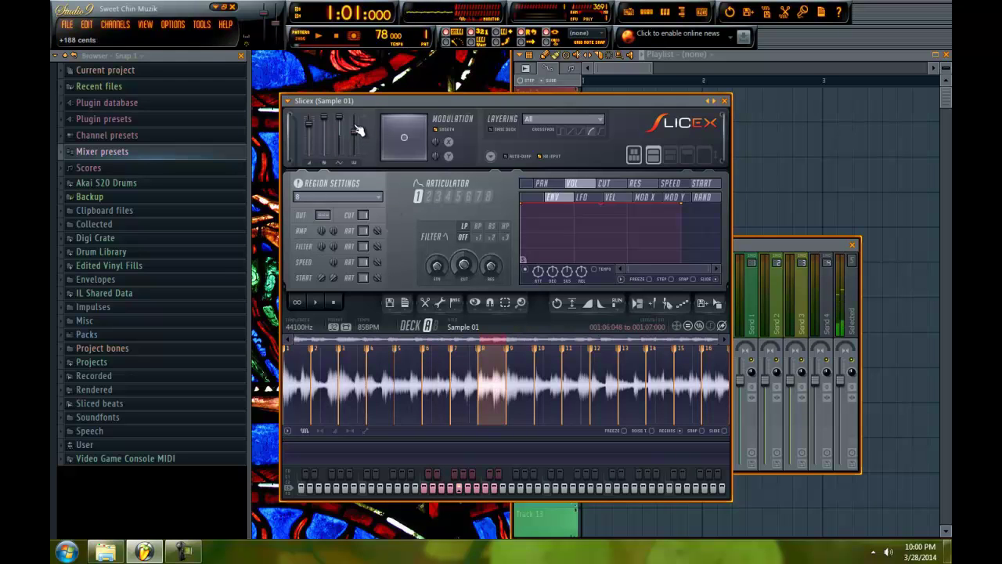
pyautogui.press('b')
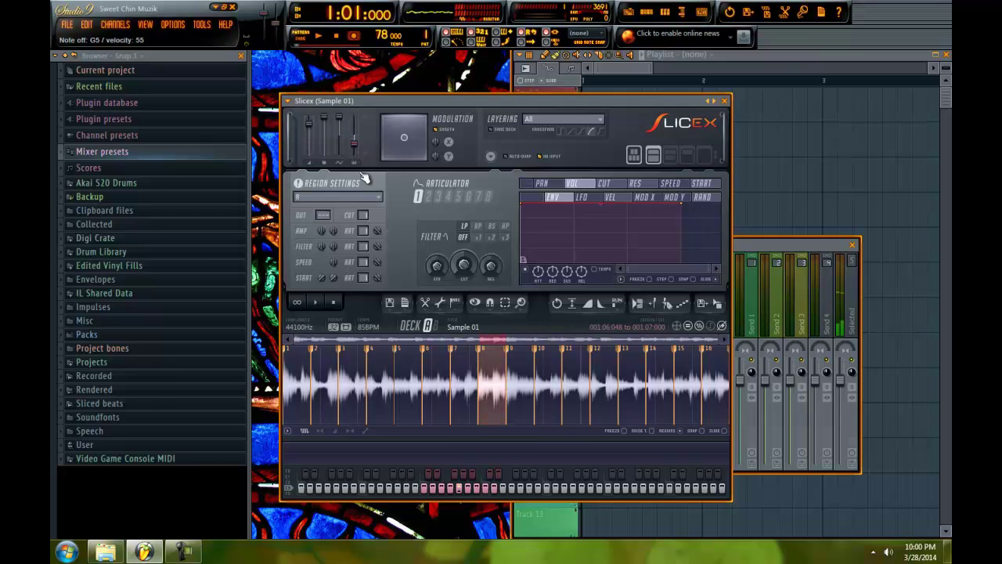
pyautogui.press('b')
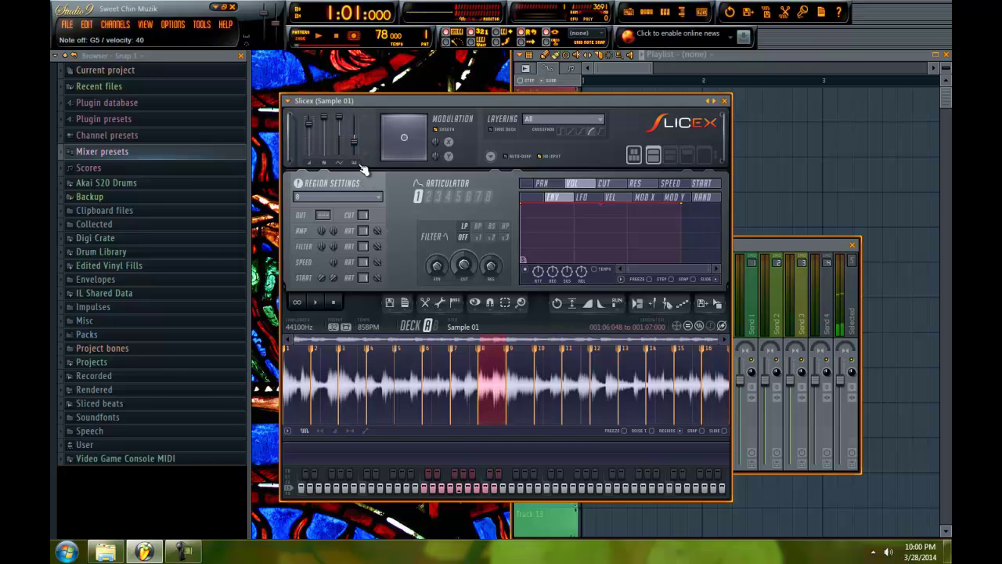
pyautogui.press('n')
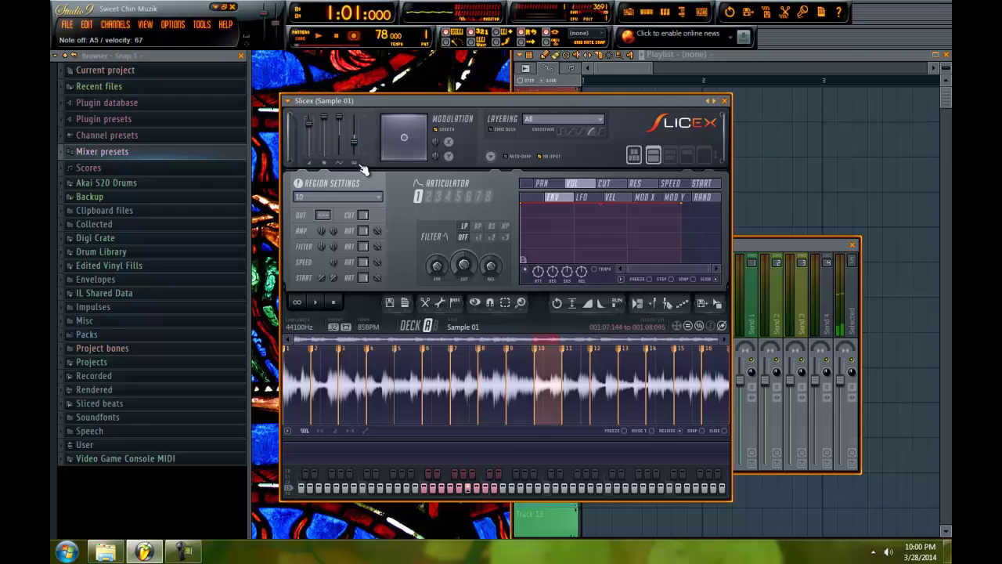
pyautogui.press('j')
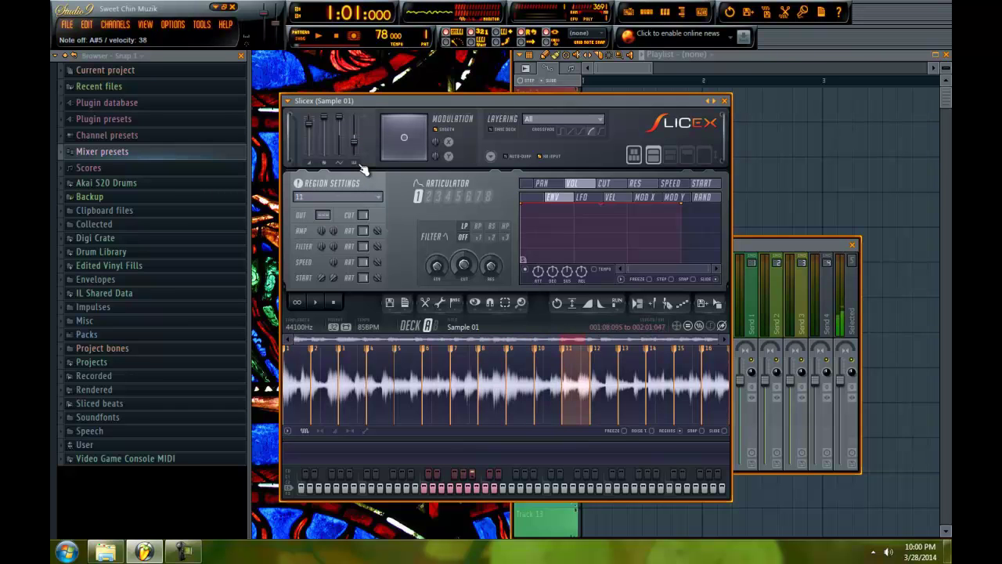
pyautogui.press('j')
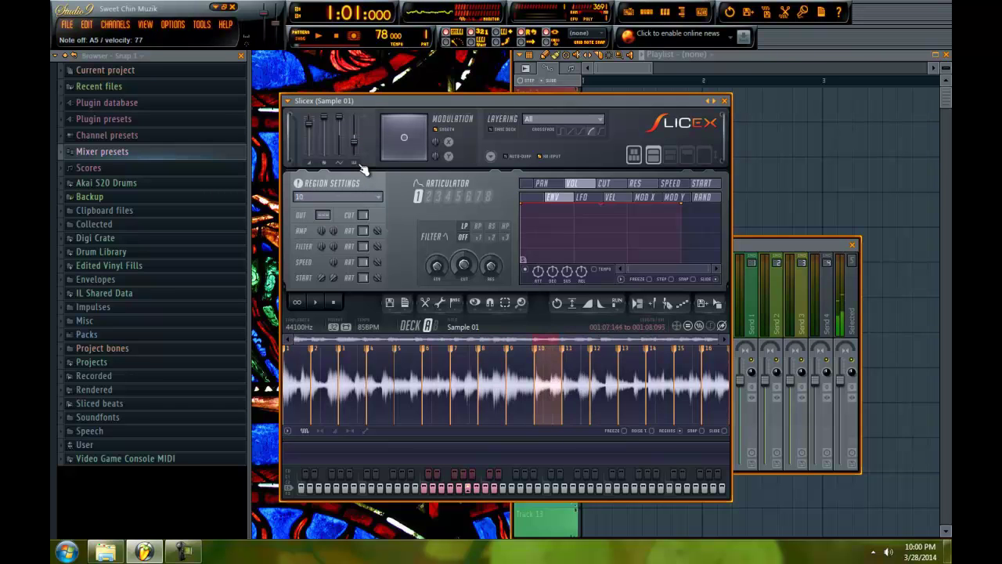
pyautogui.press('h')
pyautogui.press('j')
pyautogui.press('j')
pyautogui.press('j')
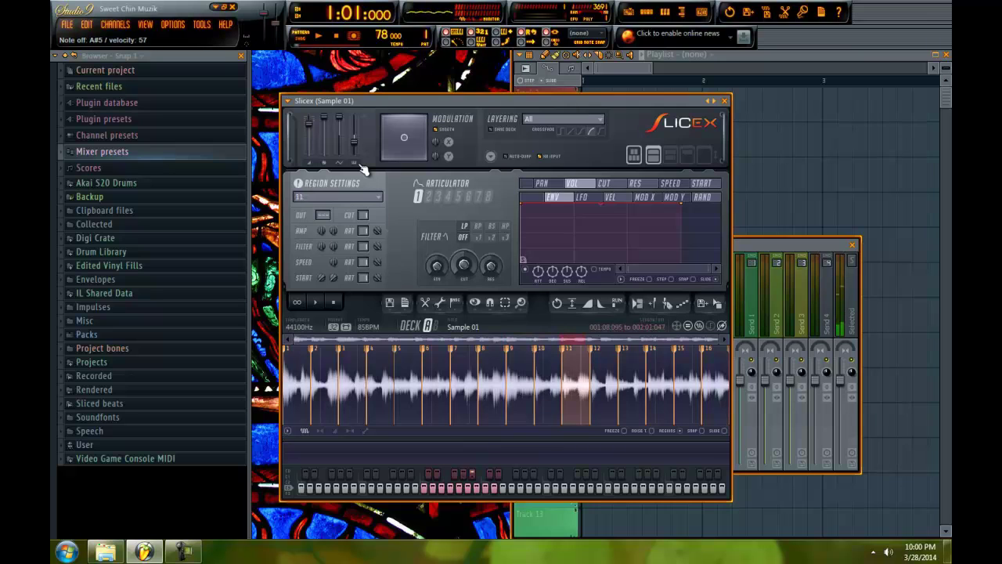
pyautogui.press('n')
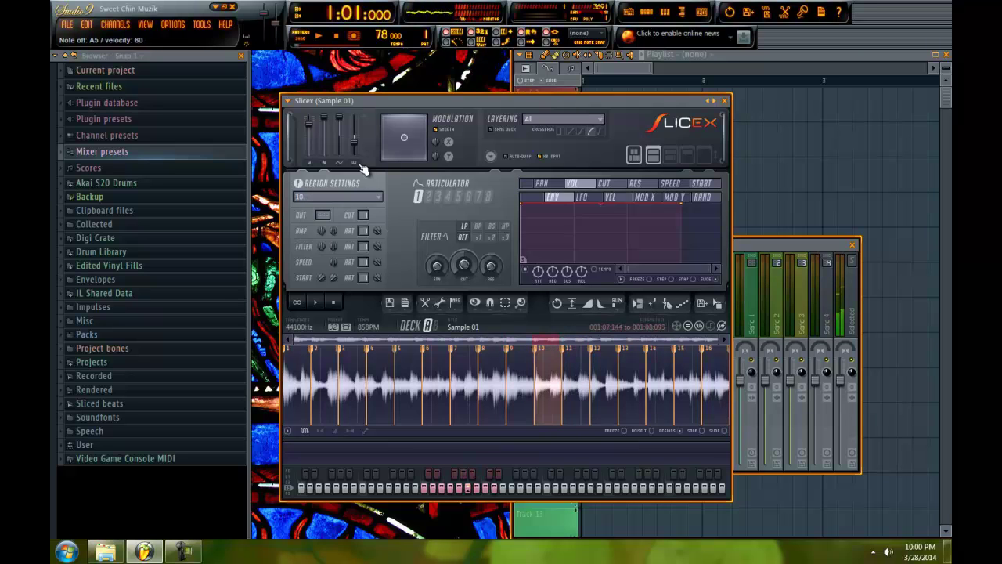
pyautogui.press('n')
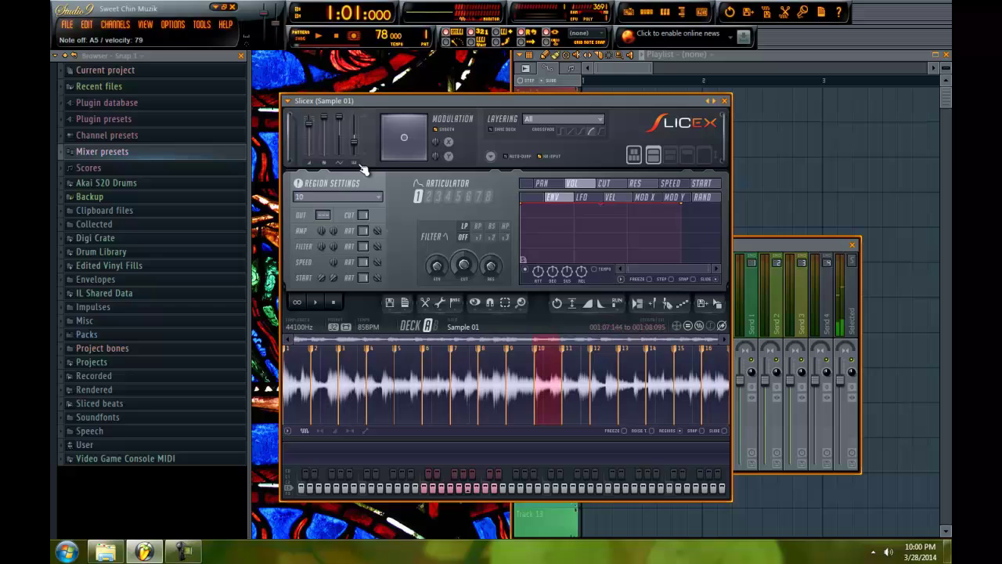
pyautogui.press('h')
pyautogui.press('h')
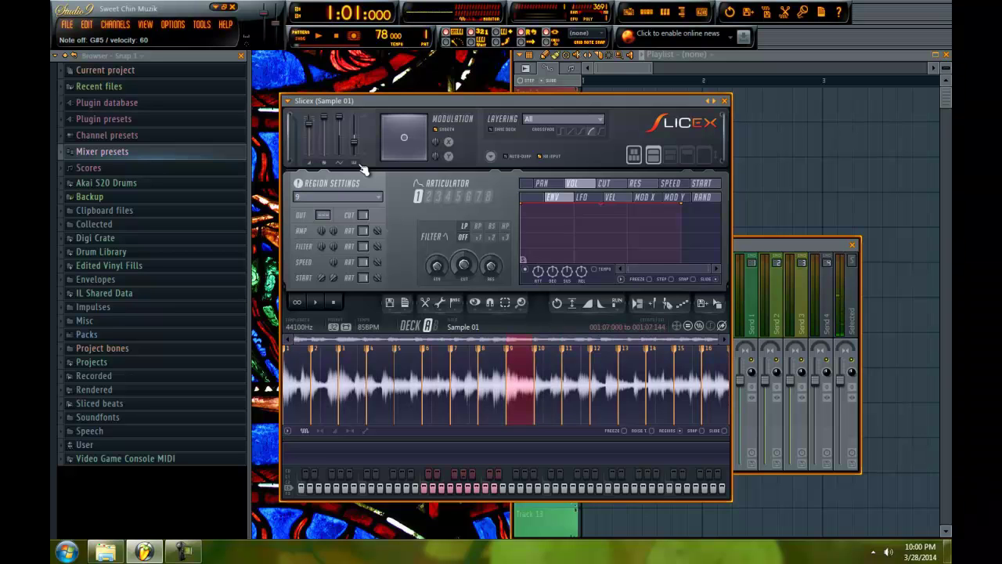
# Play slices 6, 8 and 12, then run down the keyboard from slice 10 to slice 1.
pyautogui.press('v')
pyautogui.press('b')
pyautogui.press('m')
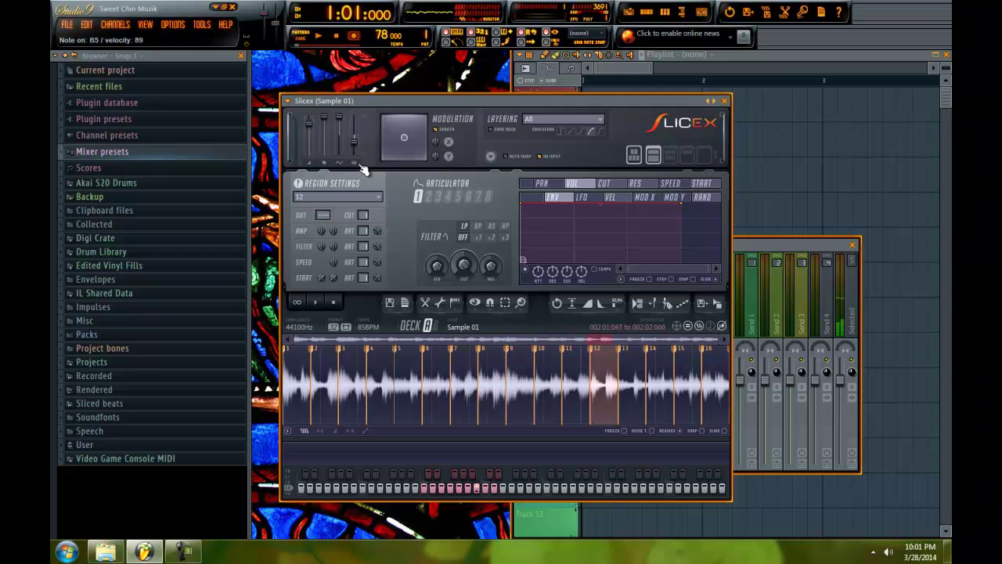
pyautogui.press('n')
pyautogui.press('h')
pyautogui.press('b')
pyautogui.press('g')
pyautogui.press('v')
pyautogui.press('c')
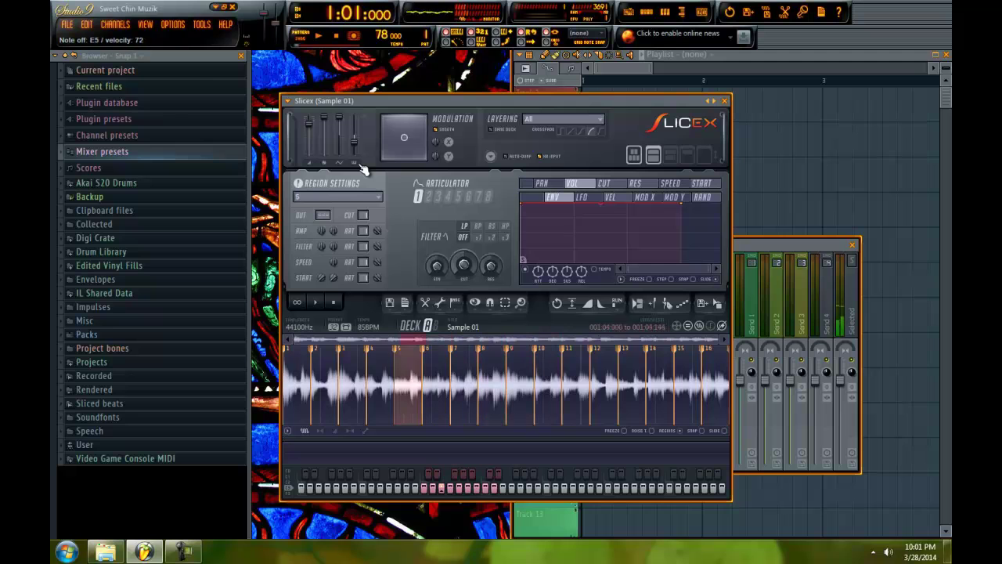
pyautogui.press('d')
pyautogui.press('x')
pyautogui.press('s')
pyautogui.press('z')
pyautogui.press('z')
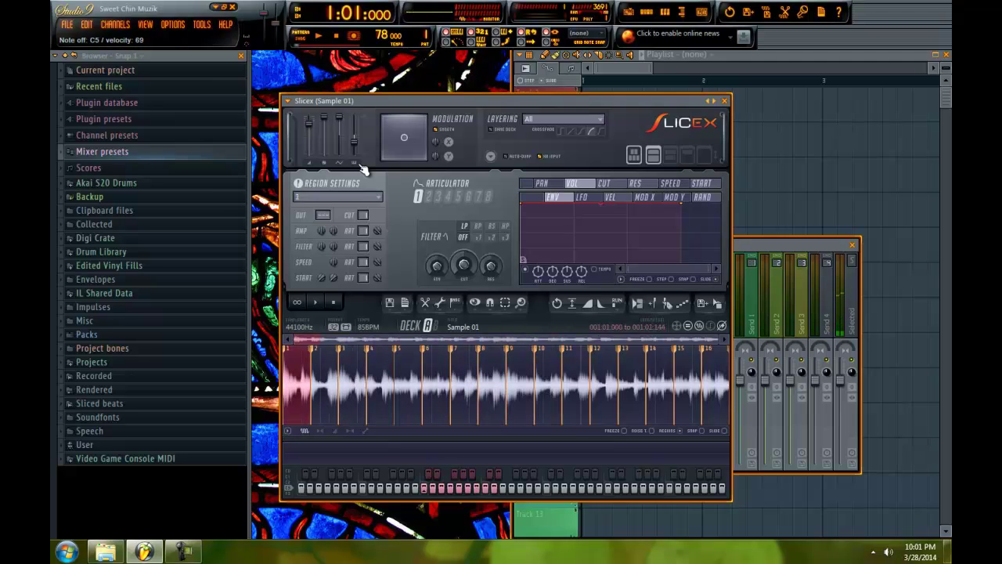